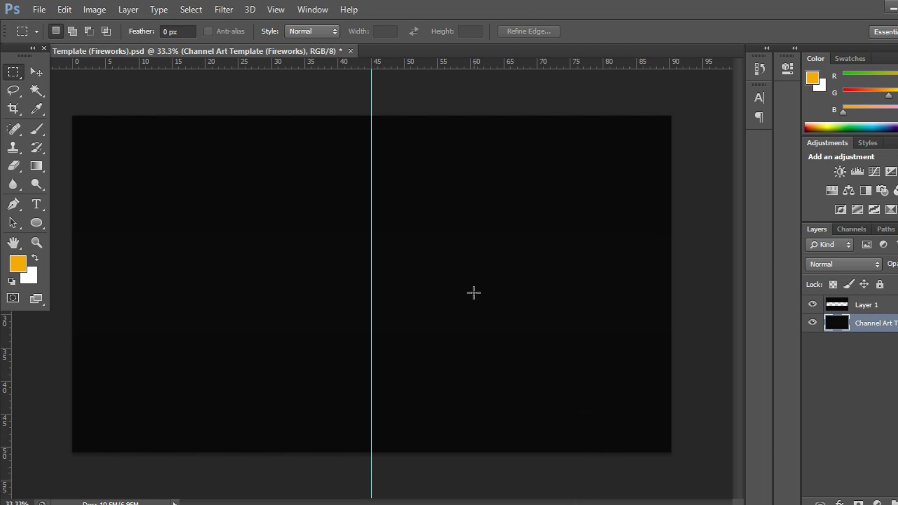
Set the foreground colour to near-black 0b0b0b.
click(36, 72)
click(26, 265)
click(510, 332)
drag(509, 333, 511, 329)
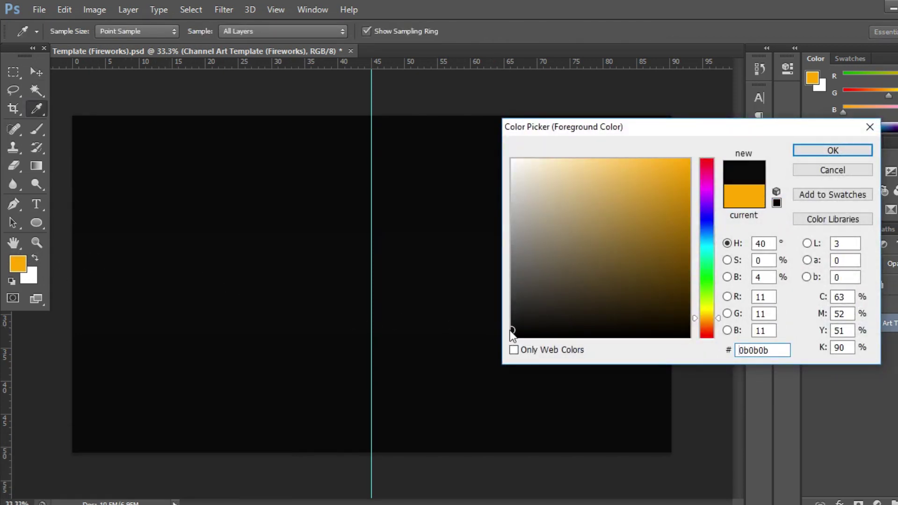
key(Return)
Place the smoke image 651981 into the document and shift it slightly downward behind the banner strip.
key(v)
click(38, 11)
click(106, 240)
click(316, 175)
click(318, 215)
double_click(580, 163)
double_click(475, 151)
click(404, 153)
double_click(405, 162)
drag(475, 237, 475, 265)
key(Return)
Rasterize the 651981 layer and desaturate it to greyscale with Hue/Saturation.
right_click(866, 322)
click(685, 204)
key(ctrl+u)
drag(802, 256, 732, 256)
key(Return)
Apply a Gaussian Blur to the smoke image and adjust its layer opacity.
click(219, 11)
mouse_move(298, 151)
click(424, 249)
drag(446, 104, 585, 109)
click(701, 133)
click(896, 264)
drag(888, 286, 895, 283)
click(813, 389)
Add a new layer and brush a soft white glow at the banner's upper centre.
key(ctrl+shift+alt+n)
click(35, 258)
click(38, 130)
ctrl+right_click(434, 233)
click(371, 219)
mouse_move(358, 193)
mouse_down()
mouse_move(380, 197)
mouse_move(357, 196)
mouse_up()
click(375, 192)
click(870, 266)
key(Escape)
Paint soft white light spots along the banner on another new layer and set its blend mode to Overlay.
key(ctrl+shift+alt+n)
drag(255, 326, 223, 327)
click(128, 332)
click(423, 180)
mouse_move(529, 406)
mouse_down()
mouse_move(597, 413)
mouse_move(692, 337)
mouse_up()
click(852, 265)
click(837, 173)
click(813, 323)
click(813, 323)
click(813, 323)
click(812, 322)
Add a new layer and paint a soft orange ffa800 band along the banner's lower edge.
key(ctrl+shift+alt+n)
click(19, 263)
click(716, 319)
text(ffa800)
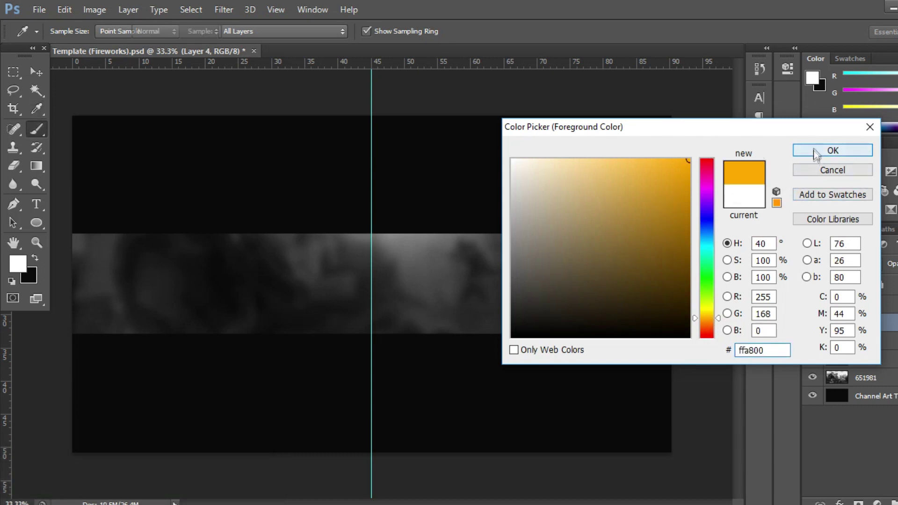
click(833, 150)
mouse_move(14, 402)
mouse_down()
mouse_move(524, 420)
mouse_move(722, 463)
mouse_up()
key(ctrl+z)
click(51, 388)
mouse_move(51, 355)
mouse_down()
mouse_move(231, 380)
mouse_move(808, 427)
mouse_up()
Try successive blend modes on the orange layer for a fiery look over the smoke and adjust its opacity.
click(869, 262)
key(Escape)
click(31, 68)
click(847, 265)
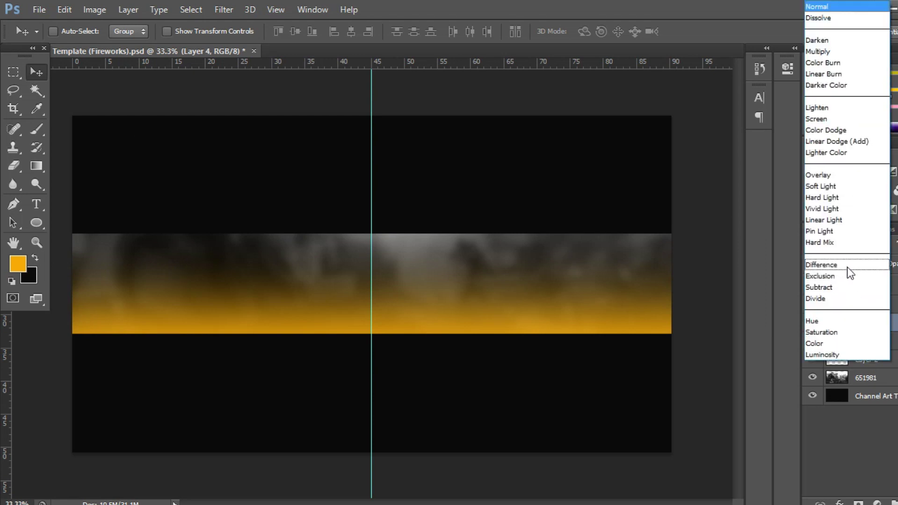
click(852, 4)
key(Down)
key(Down)
key(Down)
key(Down)
key(Down)
key(Down)
key(Down)
key(Down)
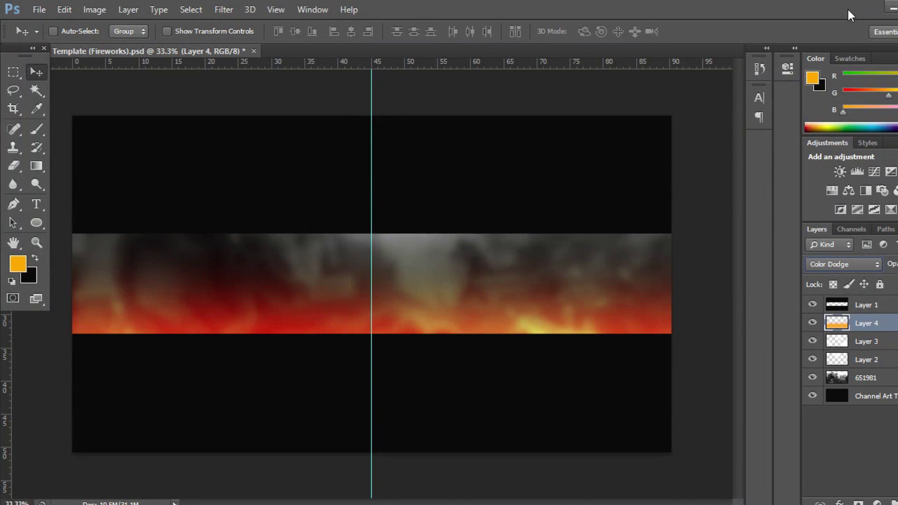
key(Down)
key(Up)
click(896, 264)
key(Down)
Add a new layer and paint soft white ffffff glows at the banner's lower-left part and right end.
key(ctrl+shift+alt+n)
click(37, 131)
click(18, 272)
text(ffffff)
click(834, 151)
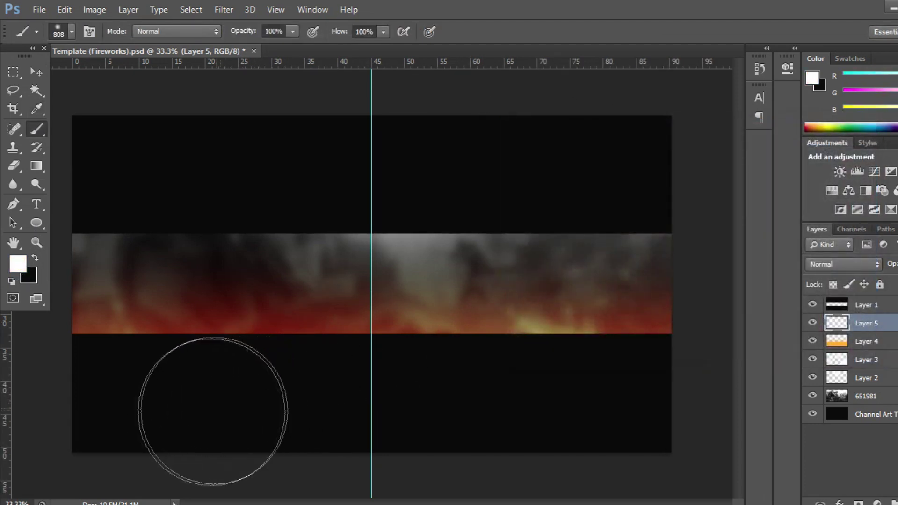
click(135, 363)
click(682, 335)
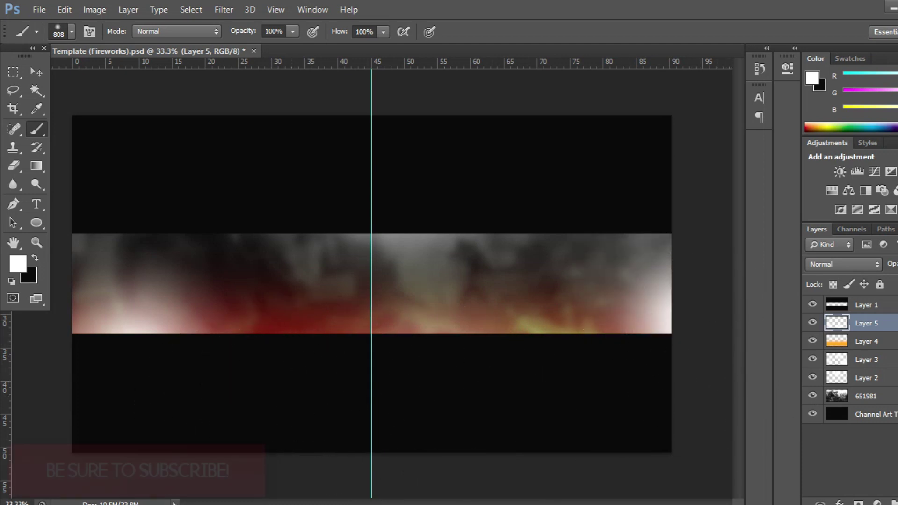
Set the white glow layer's blend mode to Overlay and adjust its opacity.
click(832, 264)
click(831, 176)
click(897, 264)
Add a new layer and paint a soft, deeper orange band along the banner's full lower edge.
key(ctrl+shift+alt+n)
click(17, 265)
drag(712, 319, 714, 325)
mouse_move(675, 241)
mouse_down()
mouse_move(688, 211)
mouse_move(676, 161)
mouse_up()
click(833, 150)
drag(19, 381, 755, 384)
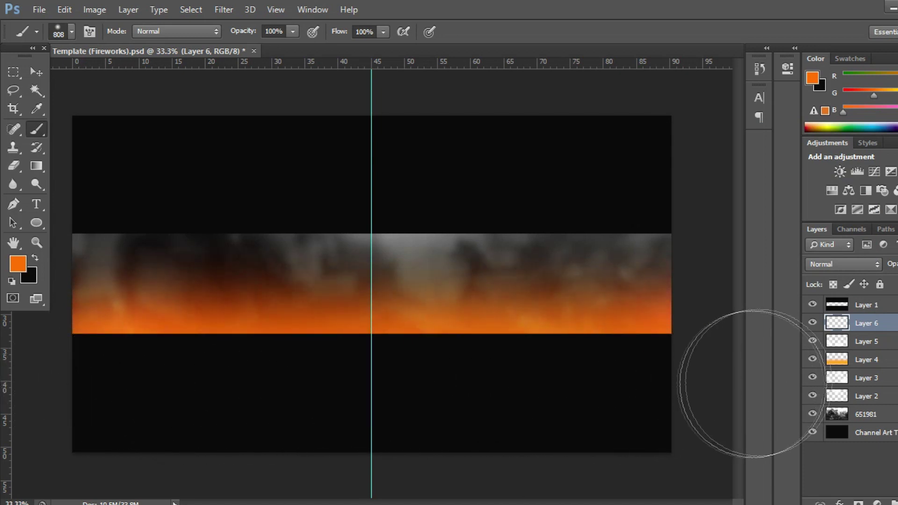
Try blend modes on the deeper orange layer for an intense fire effect, and hide the guides.
click(825, 265)
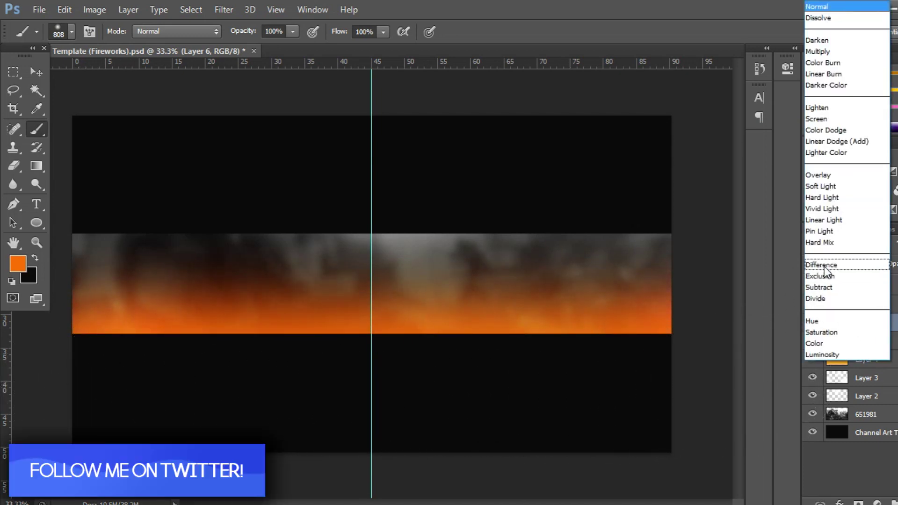
click(829, 6)
key(Down)
key(Down)
key(Down)
key(Down)
key(Down)
key(Down)
key(Down)
key(Down)
click(813, 323)
click(813, 323)
key(ctrl+semicolon)
Paint a soft white ffffff glow near the banner's lower centre on a new layer and set it to Overlay.
key(ctrl+shift+alt+n)
click(18, 264)
text(ffffff)
click(842, 149)
key(b)
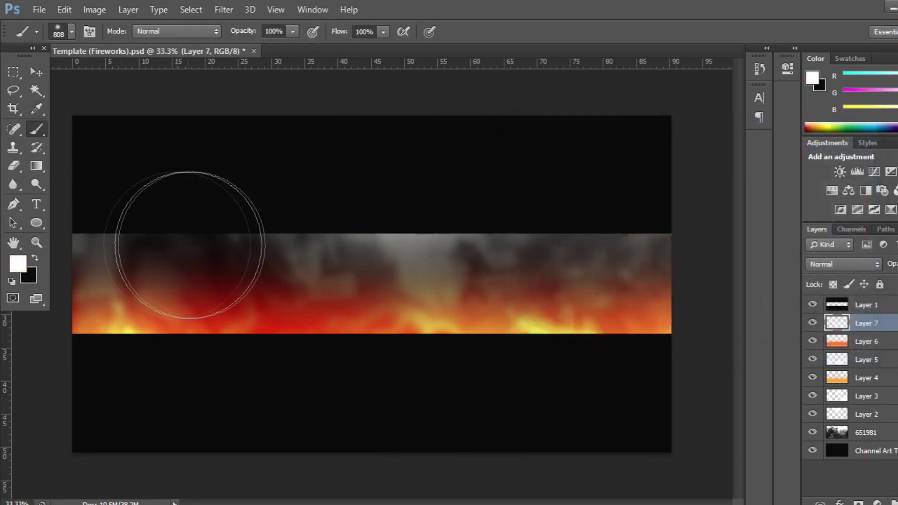
drag(327, 268, 381, 275)
click(353, 397)
click(841, 265)
click(837, 174)
Add a new layer and draw a closed four-sided pen path with a slanted right edge across the banner's left part.
key(ctrl+shift+alt+n)
click(21, 203)
click(117, 366)
key(ctrl+z)
click(153, 357)
click(294, 160)
click(66, 172)
click(53, 369)
click(153, 357)
Convert the left path to a selection, brush soft white light along its slanted edge, and deselect.
right_click(289, 244)
click(373, 265)
key(Return)
click(36, 130)
alt+right_click(337, 268)
mouse_move(320, 246)
mouse_down()
mouse_move(284, 286)
mouse_move(225, 417)
mouse_move(201, 437)
mouse_move(357, 195)
mouse_move(211, 321)
mouse_move(187, 431)
mouse_up()
key(ctrl+d)
Set the left light streak layer's blend mode to Overlay and adjust its opacity.
click(845, 264)
click(838, 178)
click(897, 264)
drag(897, 281, 895, 283)
Add a new layer and draw a closed four-sided pen path with a slanted left edge across the banner's right part.
key(ctrl+shift+alt+n)
click(9, 211)
click(378, 182)
click(530, 381)
click(690, 379)
click(675, 174)
click(379, 183)
Convert the right path to a selection, brush soft white light along its slanted edge, and deselect.
right_click(413, 188)
click(448, 255)
key(Return)
click(36, 129)
drag(351, 241, 556, 451)
key(ctrl+d)
Set the right light streak layer's blend mode to Overlay and adjust its opacity.
click(825, 263)
click(832, 176)
drag(891, 280, 889, 279)
Add a new layer above the existing light streak layers for another pen-shaped streak.
click(14, 204)
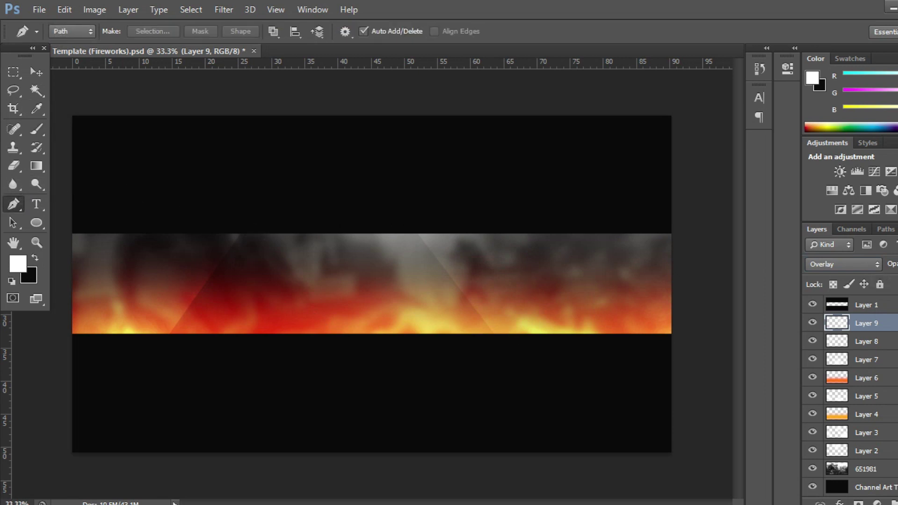
key(ctrl+shift+alt+n)
click(341, 355)
key(ctrl+z)
click(321, 354)
click(487, 173)
key(ctrl+alt+z)
key(ctrl+alt+z)
Draw a closed four-sided pen path around the banner's left part, with its slanted right edge crossing the existing right streak.
click(557, 177)
click(415, 371)
click(52, 370)
click(67, 161)
click(556, 177)
Convert the new path to a selection, brush soft white light along its slanted right edge, and deselect.
right_click(553, 183)
click(549, 255)
key(Return)
click(36, 129)
mouse_move(603, 217)
mouse_down()
mouse_move(541, 321)
mouse_move(485, 450)
mouse_move(455, 455)
mouse_move(604, 244)
mouse_move(668, 171)
mouse_move(490, 350)
mouse_move(435, 450)
mouse_up()
key(ctrl+d)
Set the crossing light streak layer's blend mode to Overlay and check the result at different magnifications.
click(855, 264)
click(835, 174)
click(841, 263)
click(838, 175)
key(ctrl+plus)
key(ctrl+minus)
key(ctrl+minus)
key(ctrl+plus)
Add an adjustment layer above the light streaks and adjust the banner's tones with its settings.
click(876, 502)
click(857, 250)
drag(667, 139, 676, 169)
click(748, 59)
Add a Curves adjustment layer and shape a slight S-curve by raising the highlights and lowering the shadows.
click(880, 503)
click(732, 276)
click(715, 169)
drag(715, 169, 714, 165)
drag(642, 240, 645, 243)
click(752, 58)
Add a third adjustment layer above the Curves adjustment and accept the colour chosen in its settings.
click(877, 497)
click(825, 378)
click(633, 126)
click(838, 150)
click(748, 59)
Try several blend modes on the newest adjustment layer and compare the banner without it.
click(857, 266)
click(839, 2)
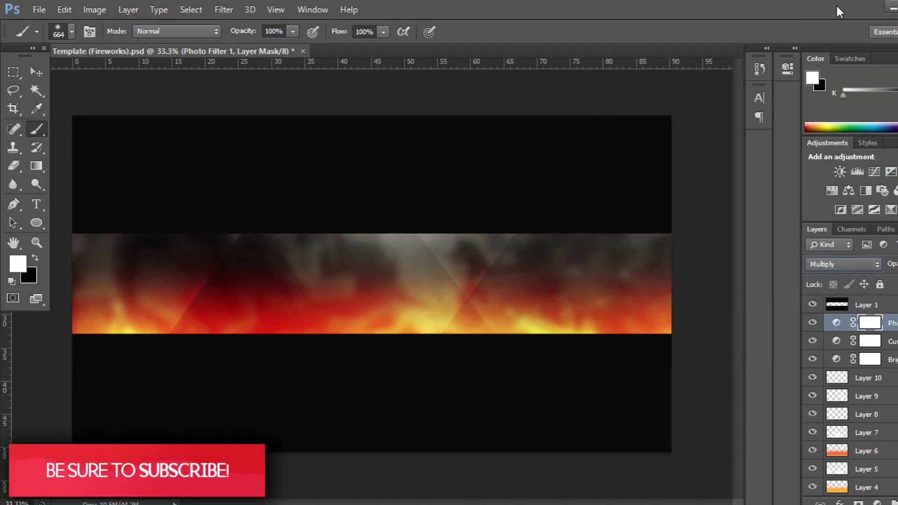
key(Down)
key(Down)
key(Down)
key(Down)
key(Up)
click(813, 322)
Choose a different blend mode for the newest adjustment layer, compare its effect, and adjust its opacity.
click(844, 269)
click(844, 178)
key(Up)
key(Up)
click(812, 324)
click(812, 324)
drag(897, 282, 897, 282)
Group the three adjustment layers and compare the banner with and without the group.
shift+click(892, 359)
key(ctrl+g)
click(811, 322)
click(811, 323)
Add a new layer above the adjustment group and brush soft orange glows around the banner's edges.
key(ctrl+shift+alt+n)
key(ctrl+shift+alt+n)
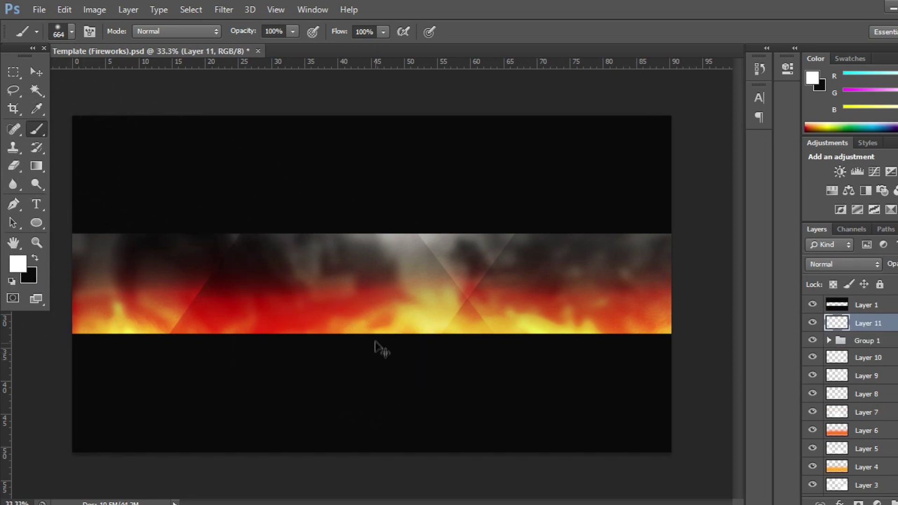
drag(375, 341, 436, 363)
click(90, 313)
key(ctrl+z)
click(22, 264)
click(502, 281)
click(707, 319)
click(833, 150)
click(153, 197)
Try several blend modes on the orange glow layer, choose one, and adjust the layer's opacity.
click(864, 266)
click(846, 9)
key(Down)
key(Down)
key(Down)
key(Down)
key(Down)
key(Down)
key(Down)
key(Down)
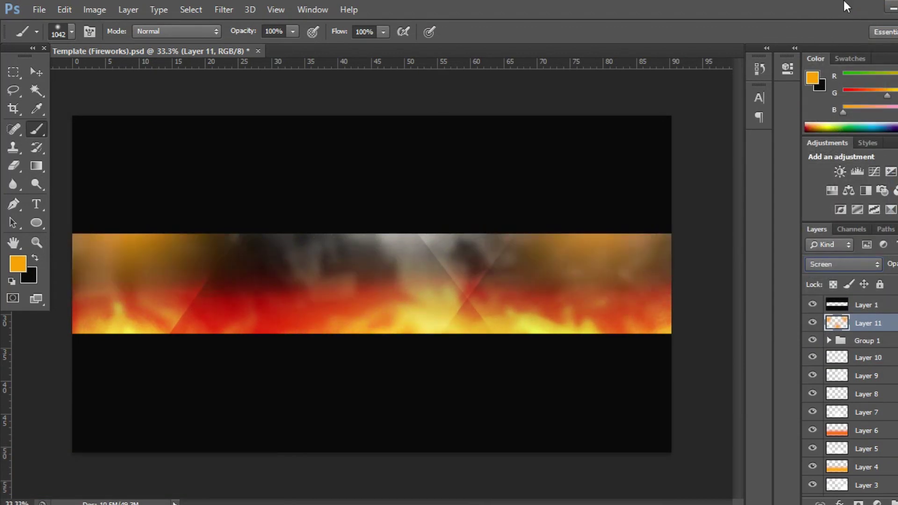
key(Down)
click(897, 265)
drag(893, 286, 893, 286)
Add a new layer above the orange glow layer and set the foreground colour to ffffff.
key(ctrl+shift+alt+n)
click(22, 265)
text(ffffff)
click(832, 150)
Brush a soft white glow over the banner's upper centre and set the layer's blend mode to Overlay.
key(b)
mouse_move(404, 192)
mouse_down()
mouse_move(445, 206)
mouse_move(424, 202)
mouse_up()
click(820, 263)
click(833, 174)
Add a text layer reading "your name" in the middle of the banner.
click(36, 204)
click(313, 285)
text(YOUR NAME)
Enlarge all of the banner text and change it to a wide futuristic font.
key(ctrl+a)
drag(235, 32, 255, 34)
click(150, 31)
scroll(213, 234, down, 7)
click(201, 389)
Show the guides and move the text so it is centred on the vertical middle guide.
click(36, 69)
key(ctrl+semicolon)
key(ctrl+t)
drag(434, 280, 396, 281)
key(Return)
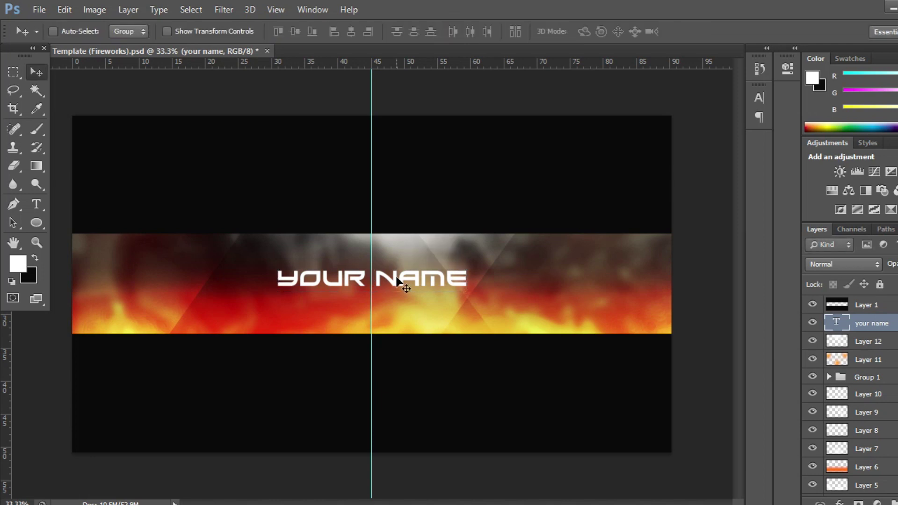